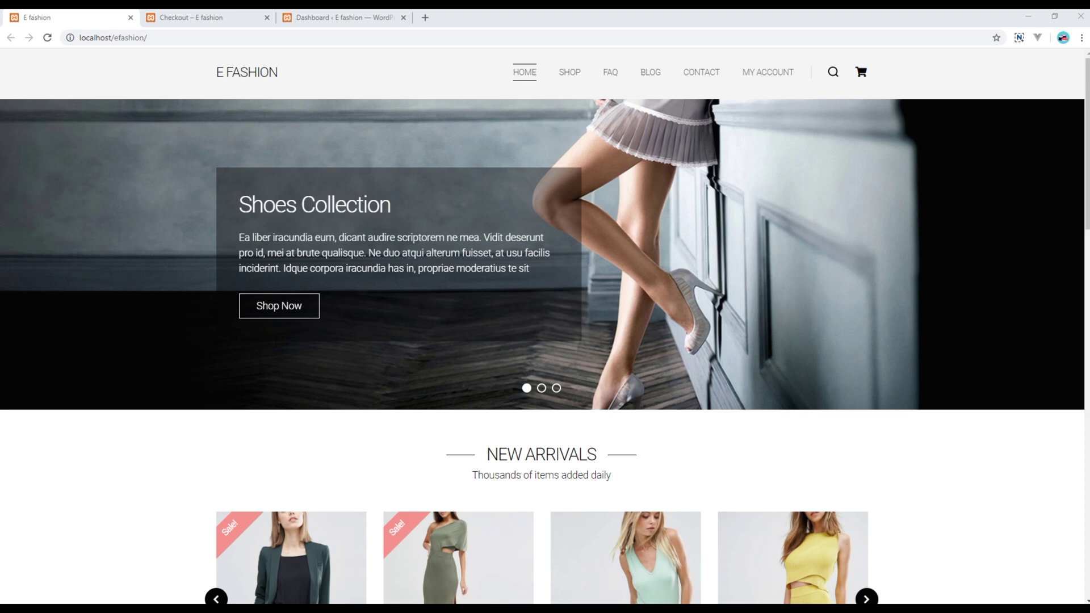
Show the E Fashion store's Checkout page with its empty billing form
left_click(216, 22)
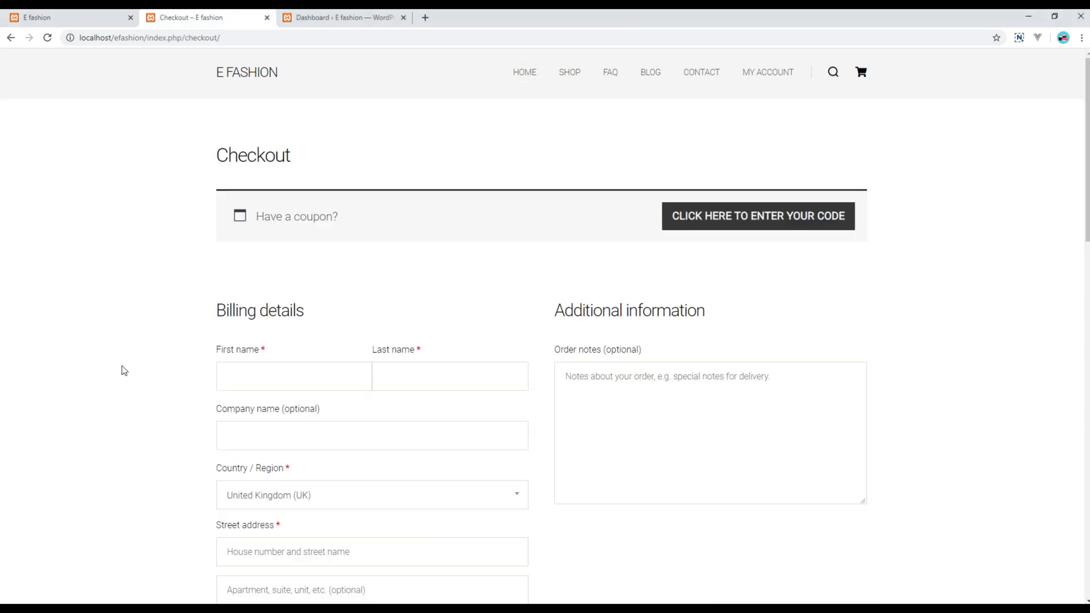
Scroll down checkout and inspect the notice that no payment methods are available
scroll(116, 423, "down", 2)
scroll(115, 422, "down", 14)
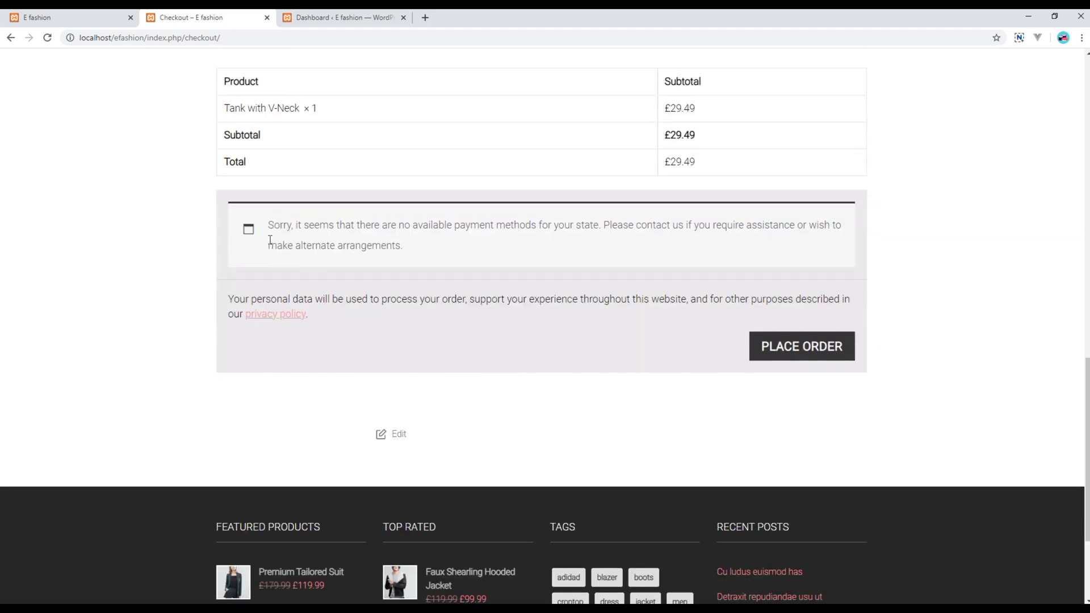
left_click_drag(269, 227, 411, 257)
left_click(412, 257)
Go to the admin dashboard and open WooCommerce Settings on the Payments tab
left_click(342, 20)
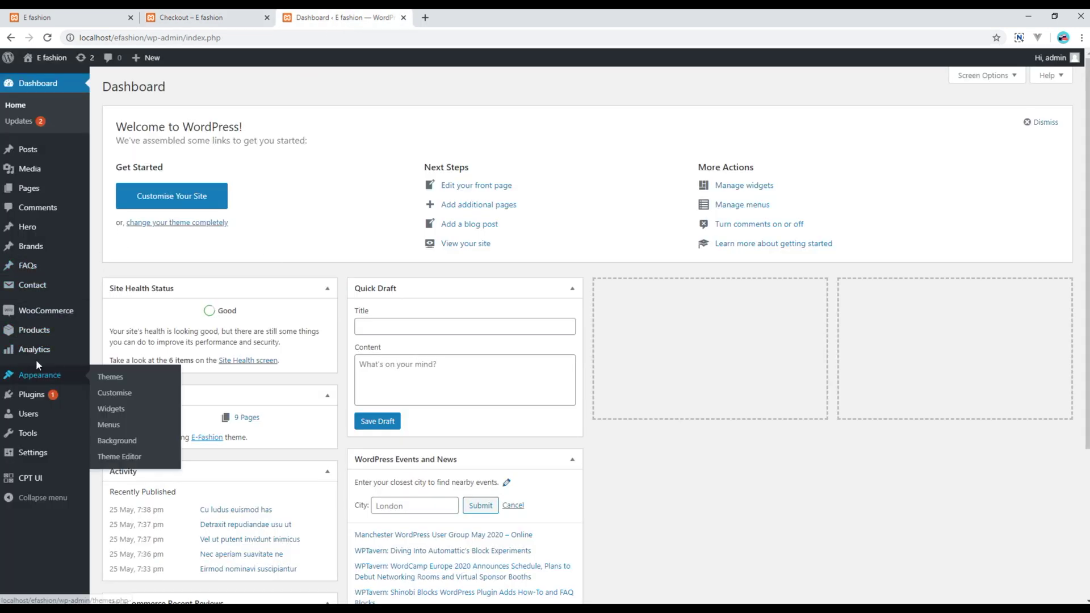
mouse_move(43, 316)
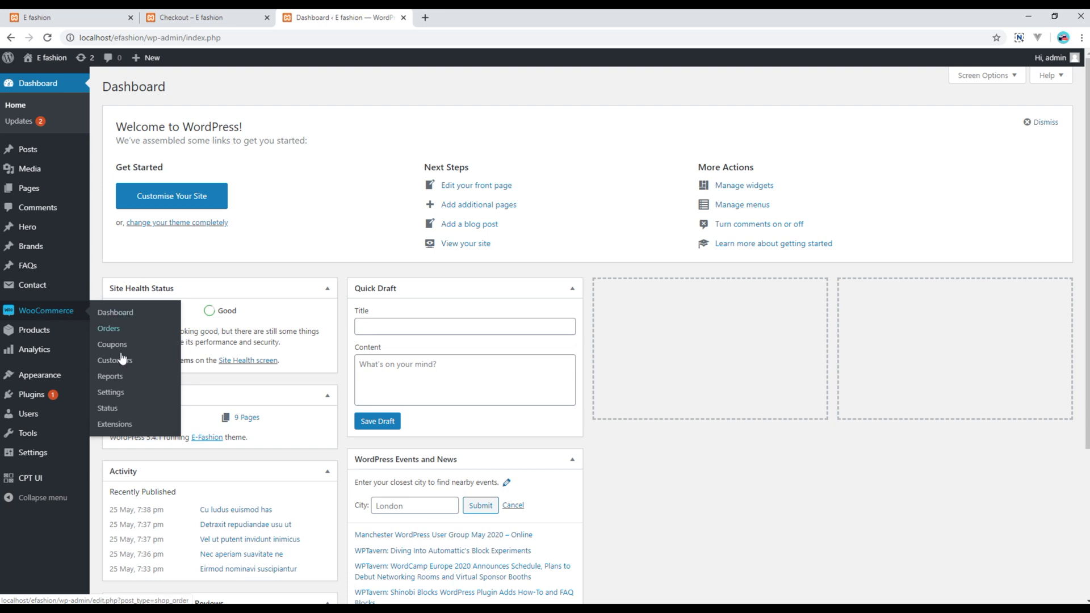
left_click(123, 395)
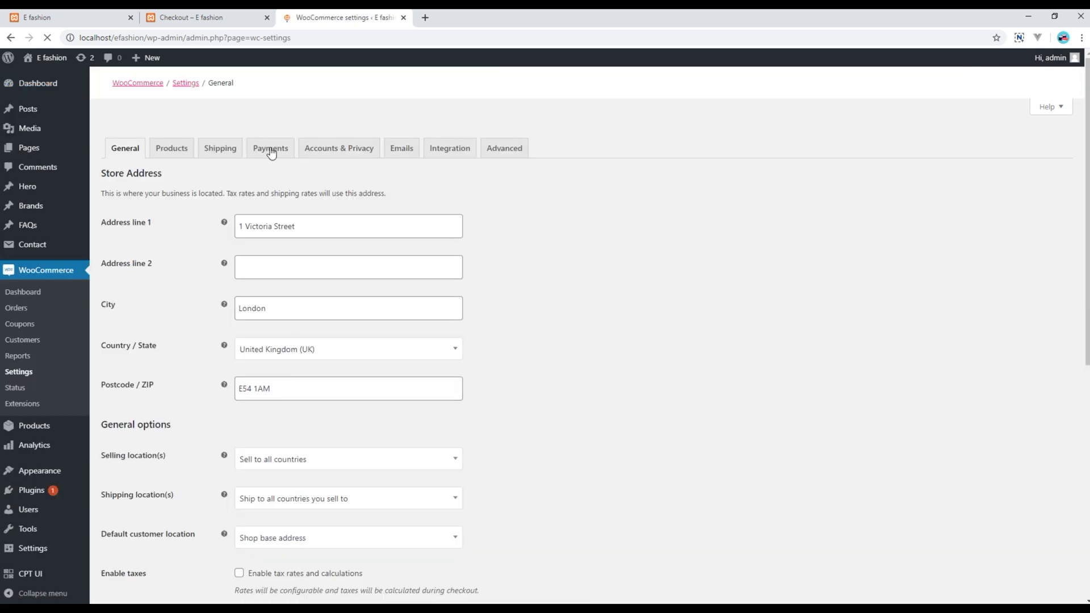
left_click(271, 151)
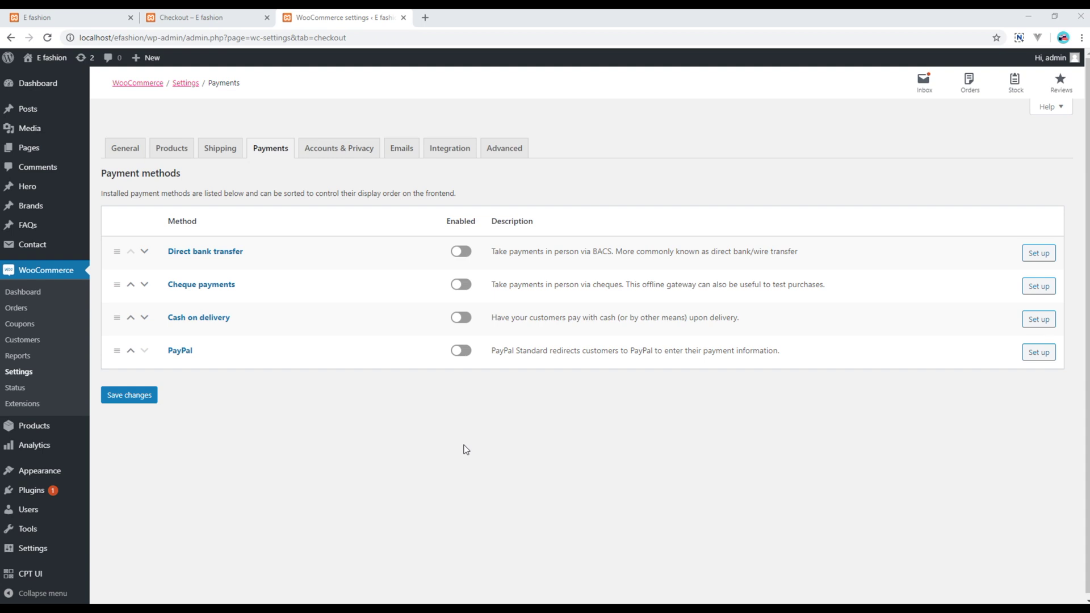
Toggle on Cash on delivery and PayPal, then go to the Cash on delivery setup
left_click(463, 318)
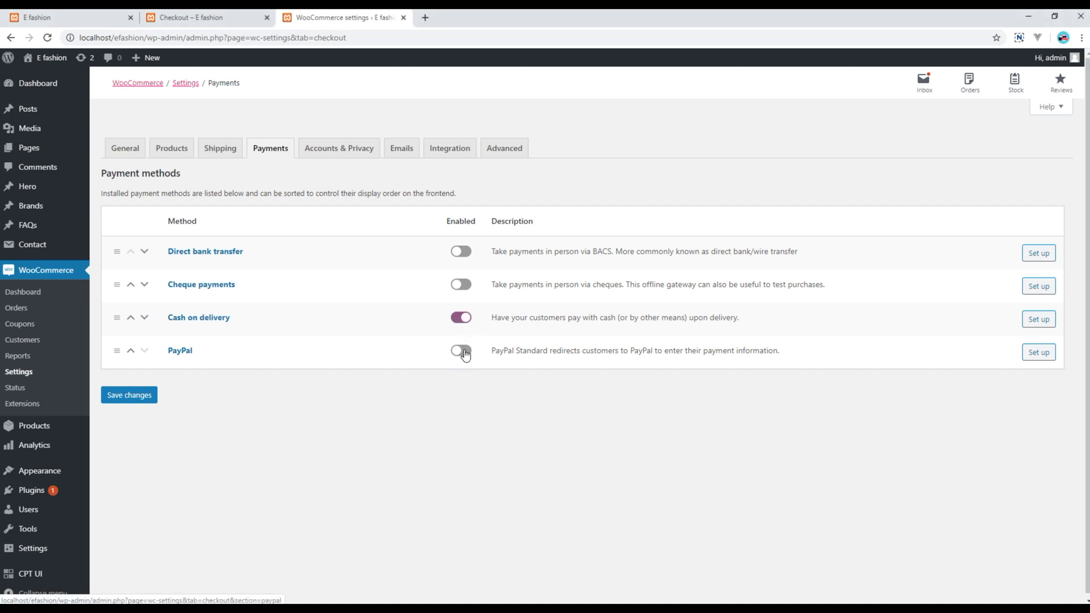
left_click(461, 350)
left_click(1040, 319)
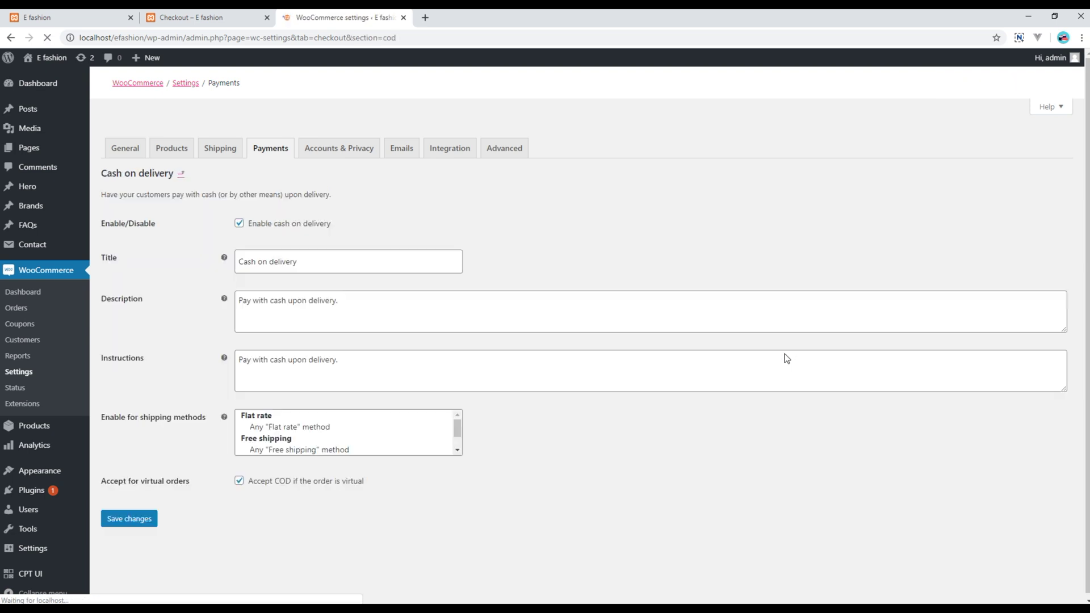
Save Cash on delivery with its default title, description and instructions, then return to checkout
left_click(382, 305)
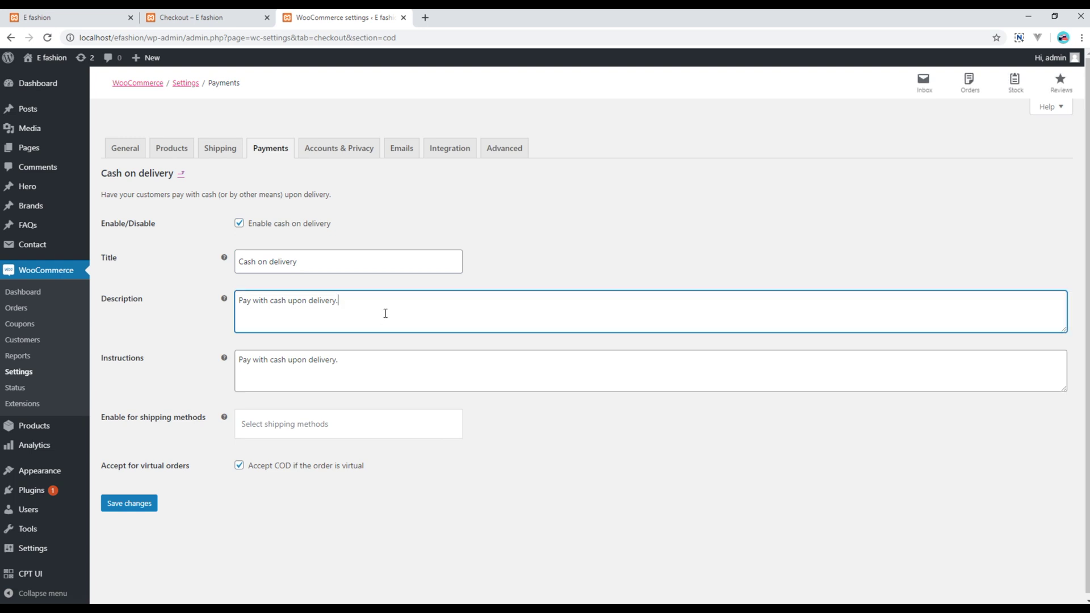
left_click(380, 267)
left_click(379, 305)
left_click(384, 353)
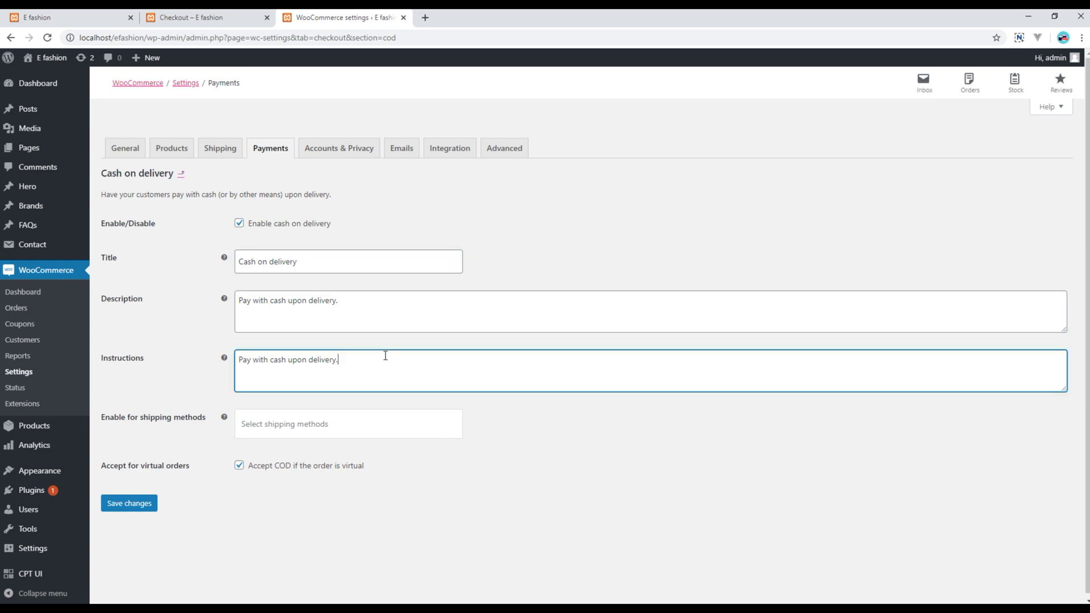
left_click(126, 510)
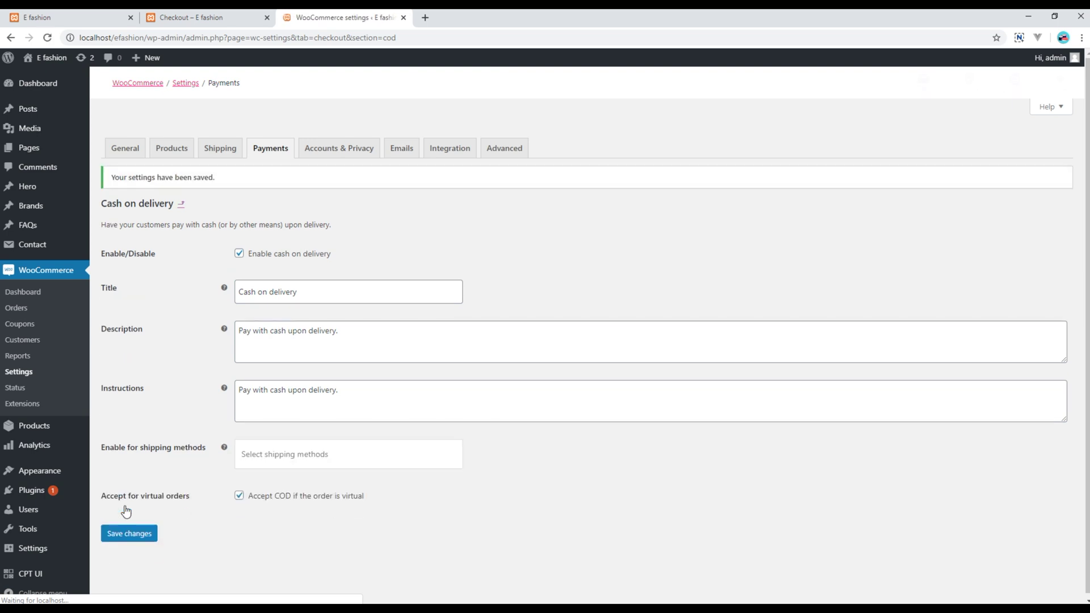
left_click(269, 151)
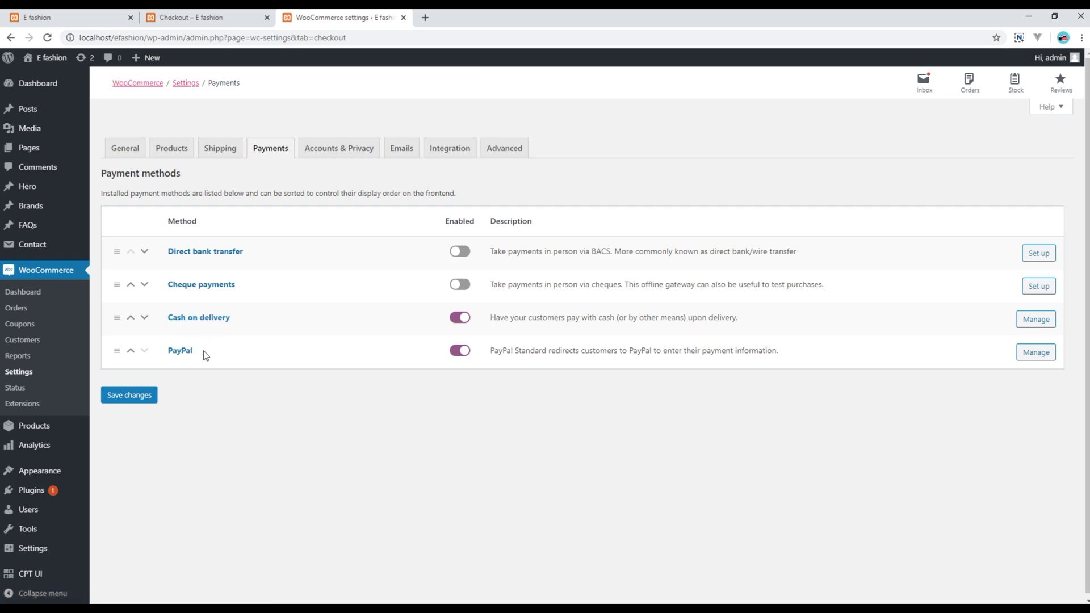
left_click(214, 17)
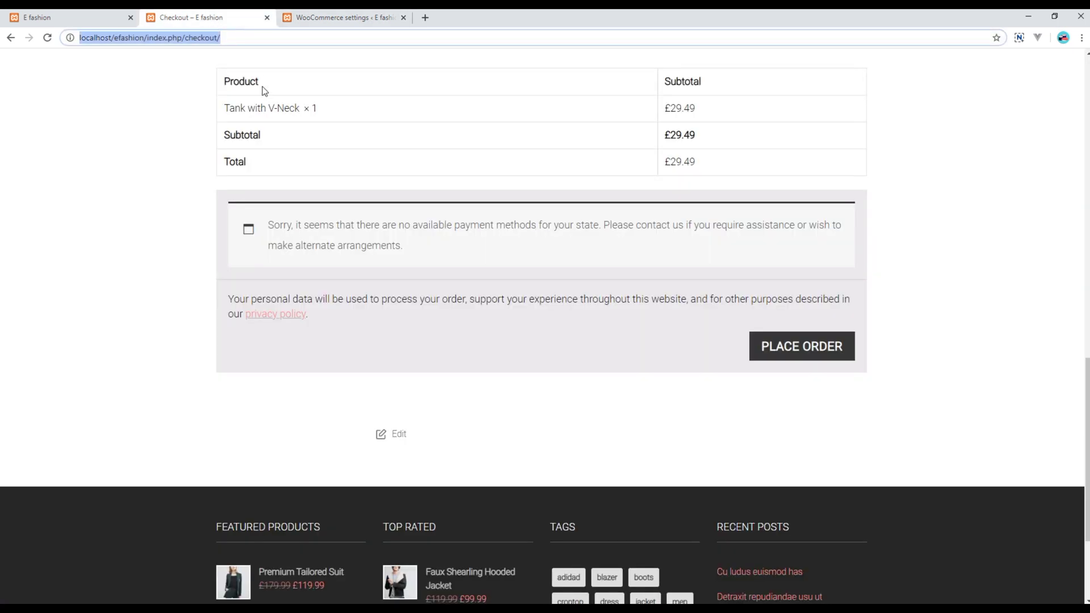
Reload checkout, choose Cash on delivery instead of PayPal, and submit the order
key("Return")
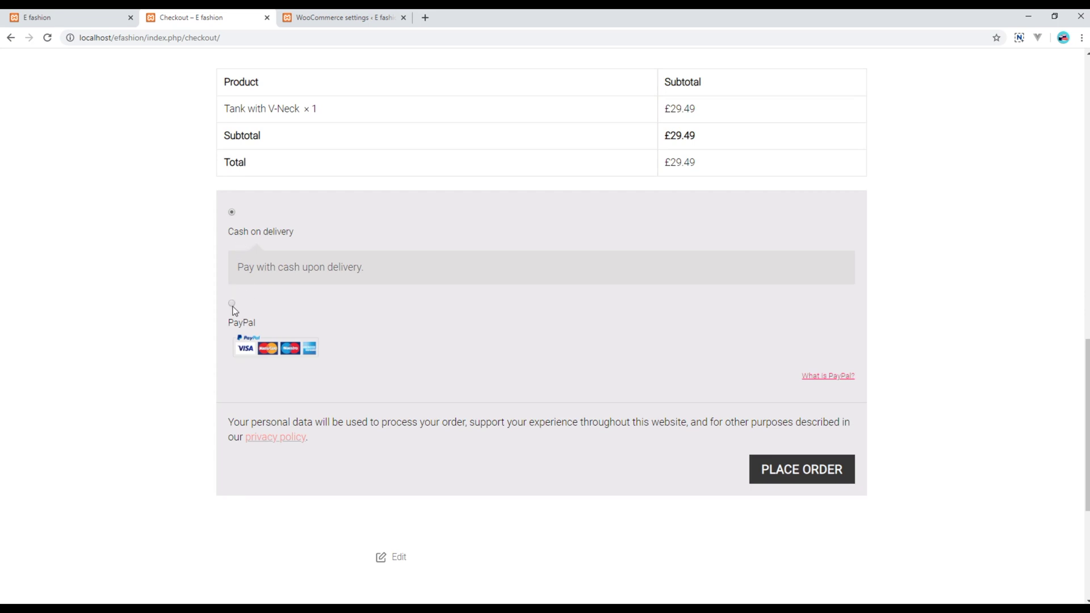
left_click(232, 305)
left_click(232, 212)
scroll(187, 336, "up", 9)
scroll(186, 336, "down", 8)
scroll(187, 337, "down", 2)
left_click_drag(229, 231, 294, 230)
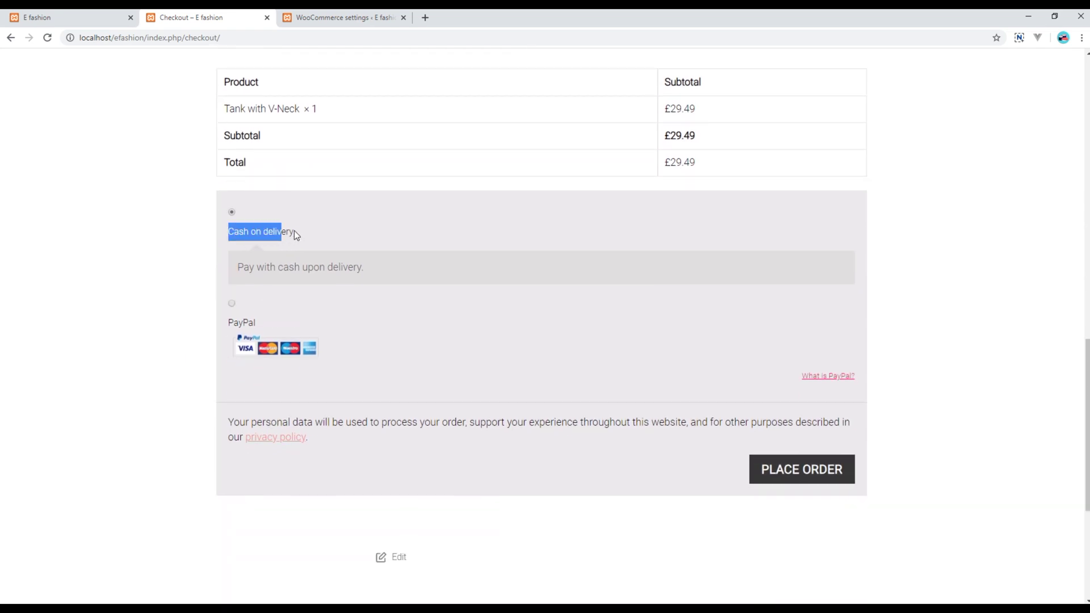
left_click(298, 231)
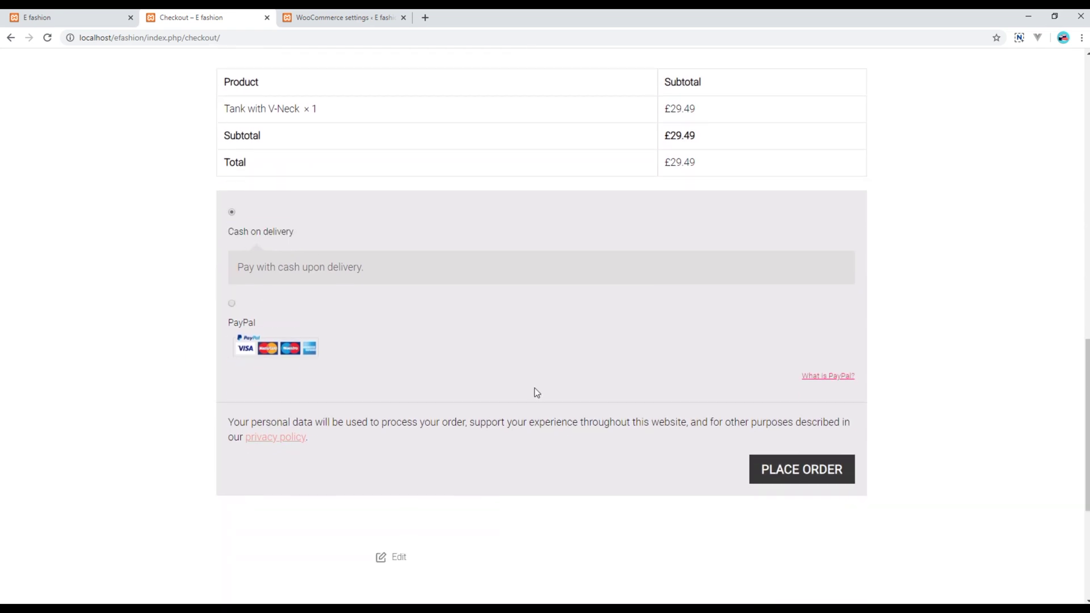
left_click(820, 482)
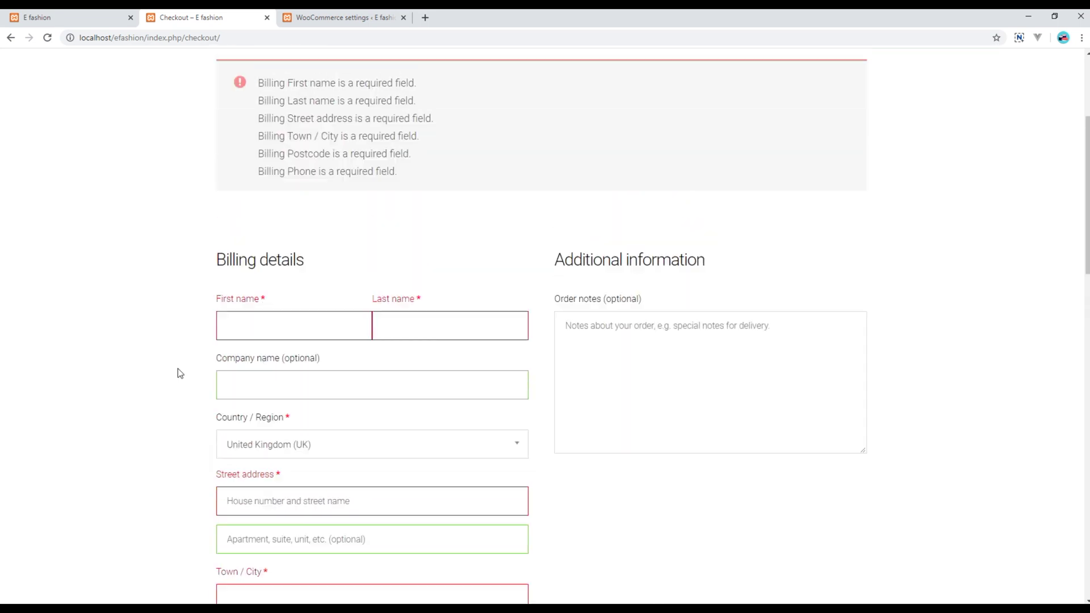
Enter the customer's first and last name in the billing details
left_click(249, 372)
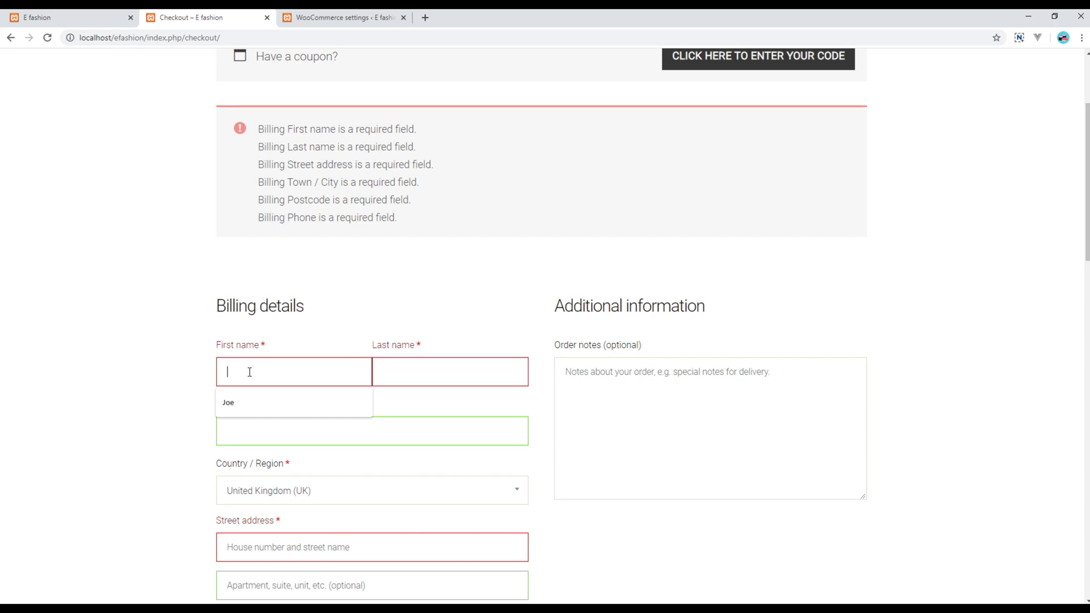
key("Tab")
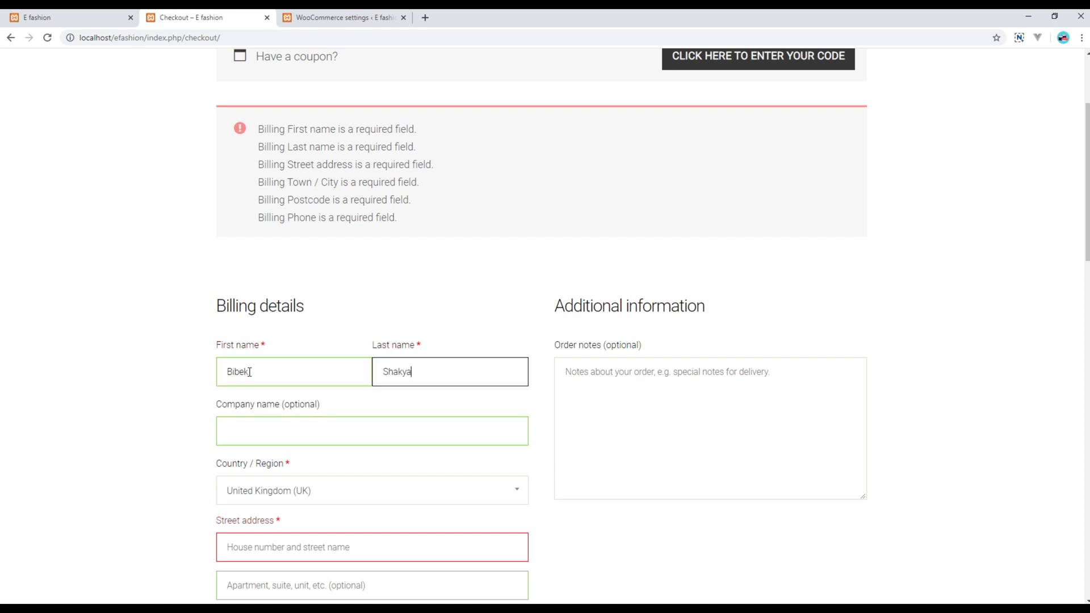
Fill in the customer's billing street address, town / city and postcode
scroll(275, 394, "down", 3)
left_click(262, 372)
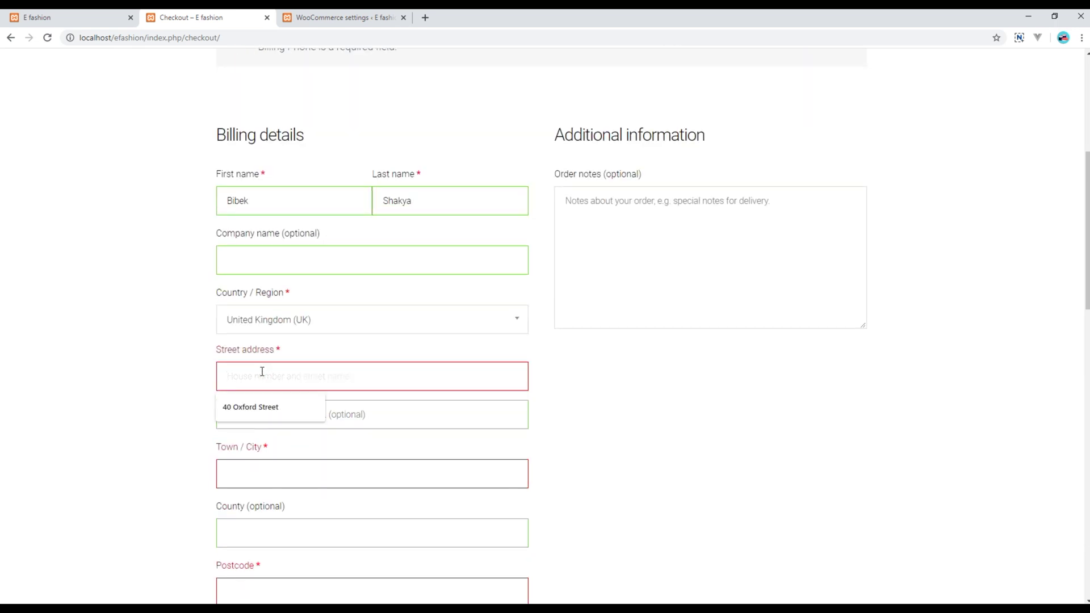
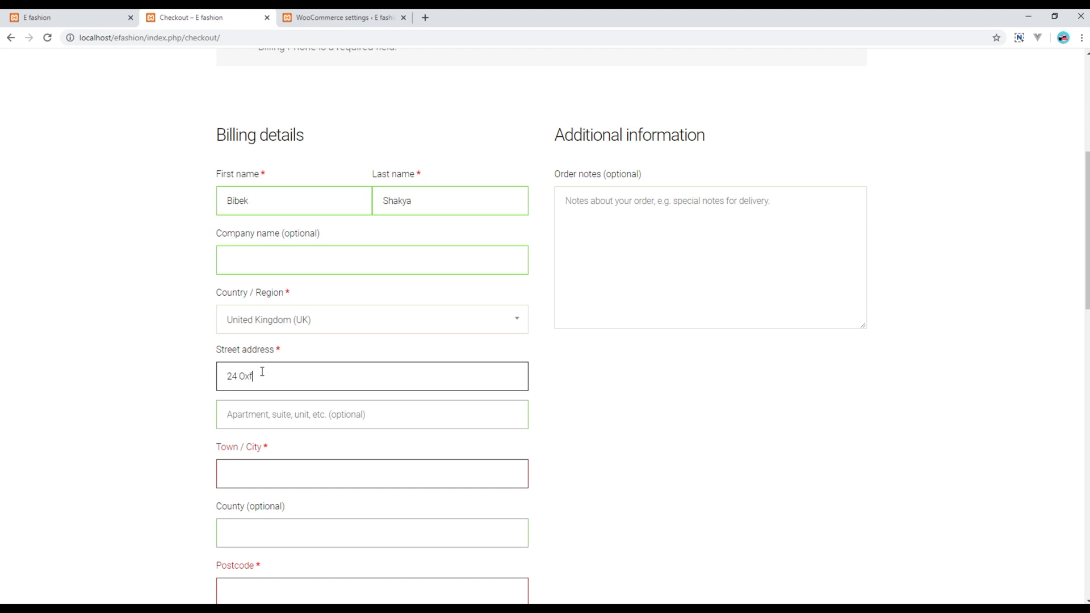
key("Tab")
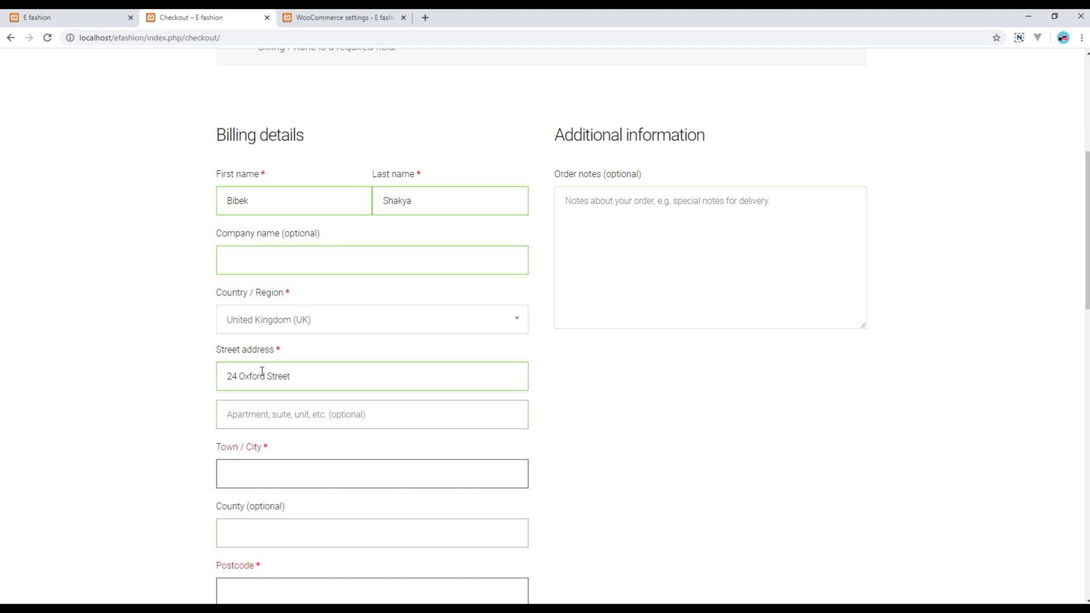
key("Tab")
type("Manchester")
key("Tab")
key("Tab")
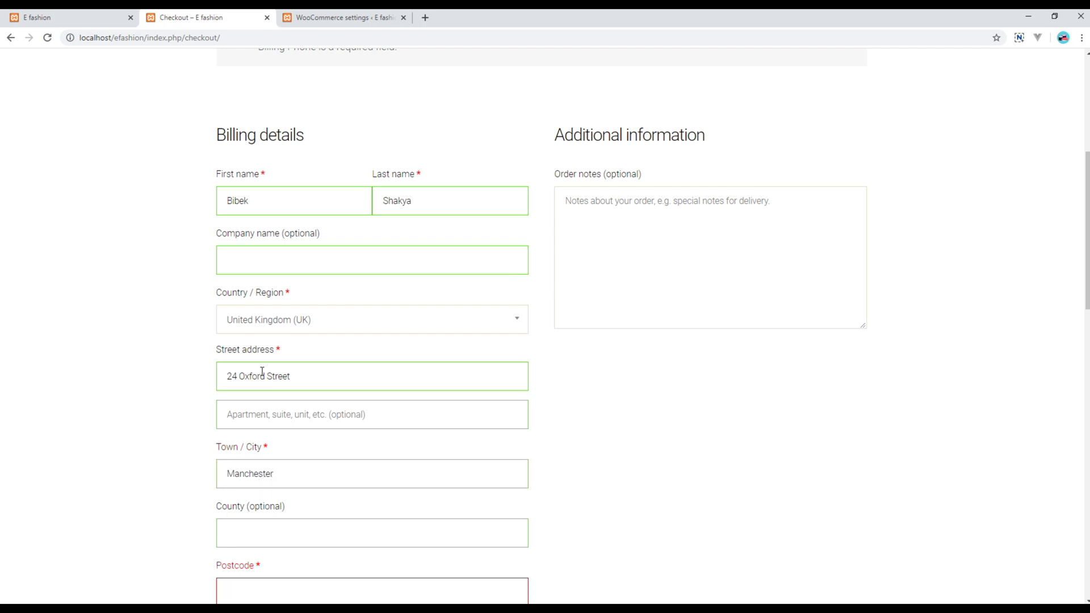
type("MU1")
scroll(262, 371, "down", 2)
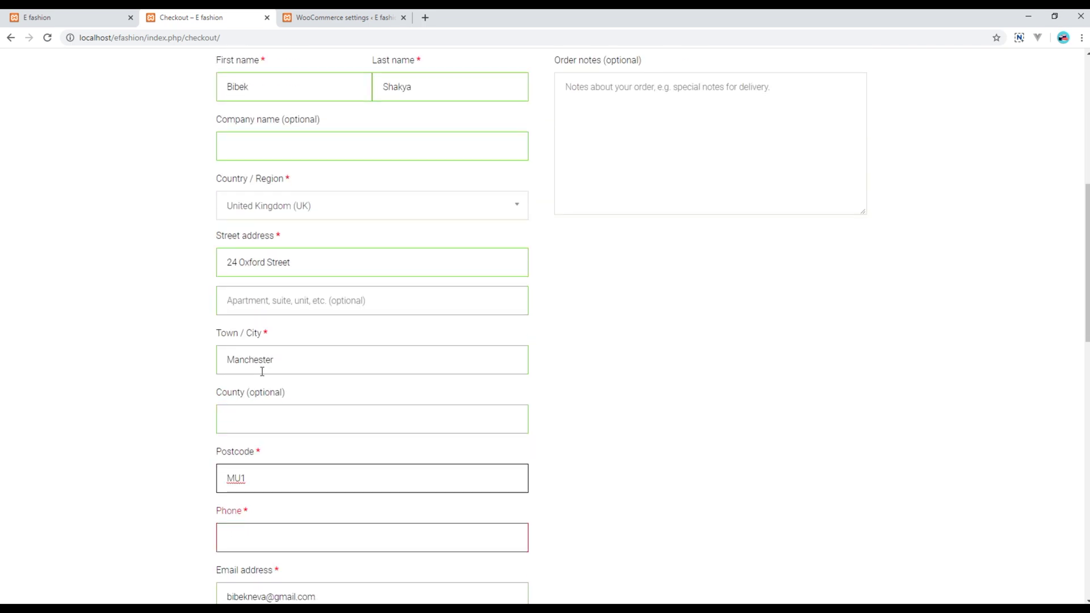
type("4BG")
Add the customer's phone number and place the Cash on delivery order
scroll(261, 372, "down", 2)
left_click(256, 428)
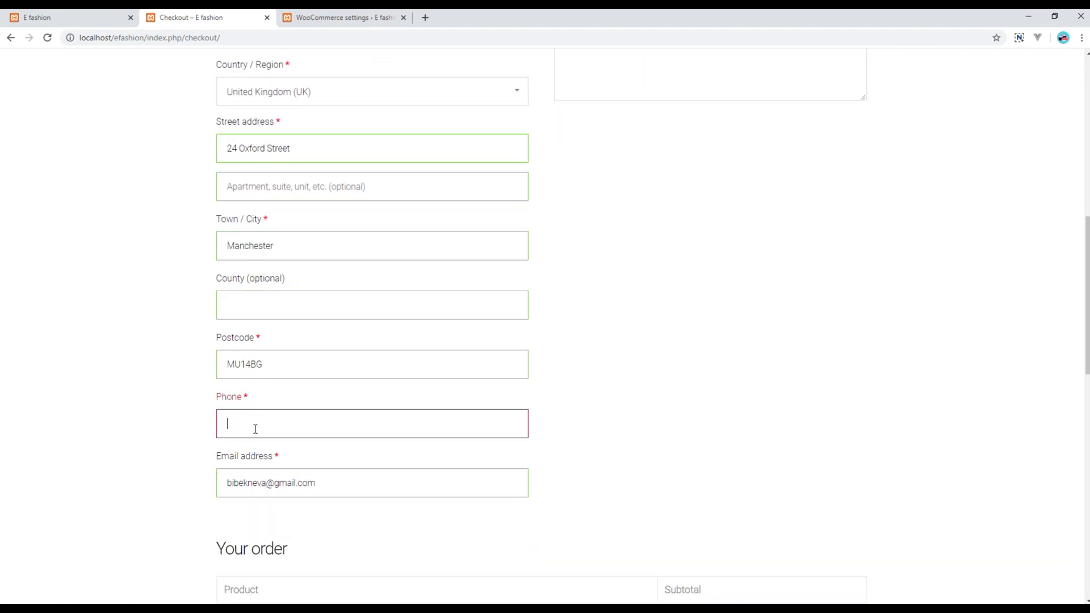
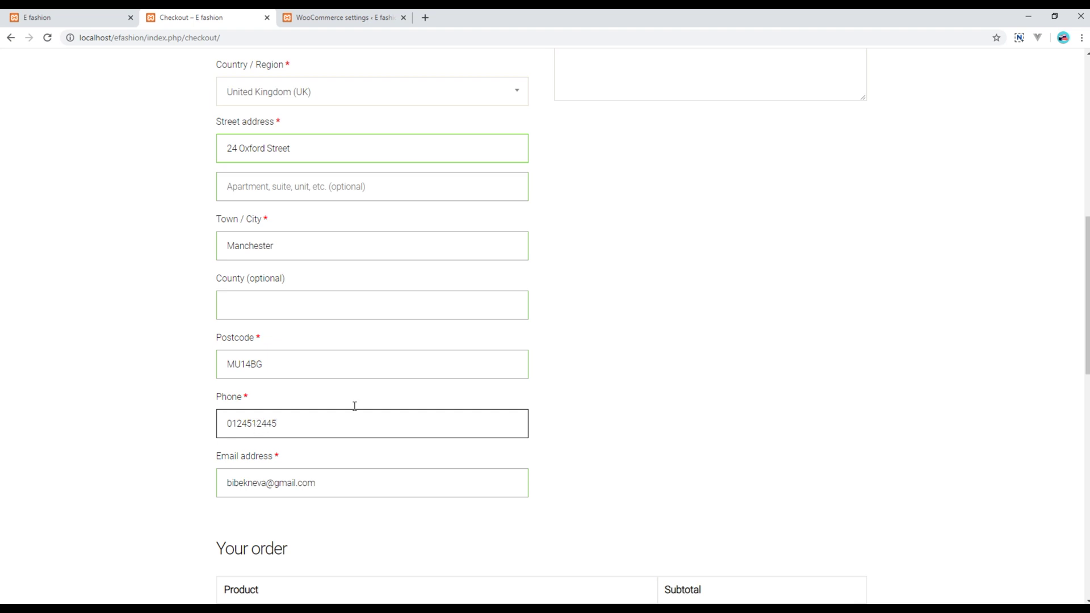
left_click(638, 358)
scroll(647, 414, "down", 4)
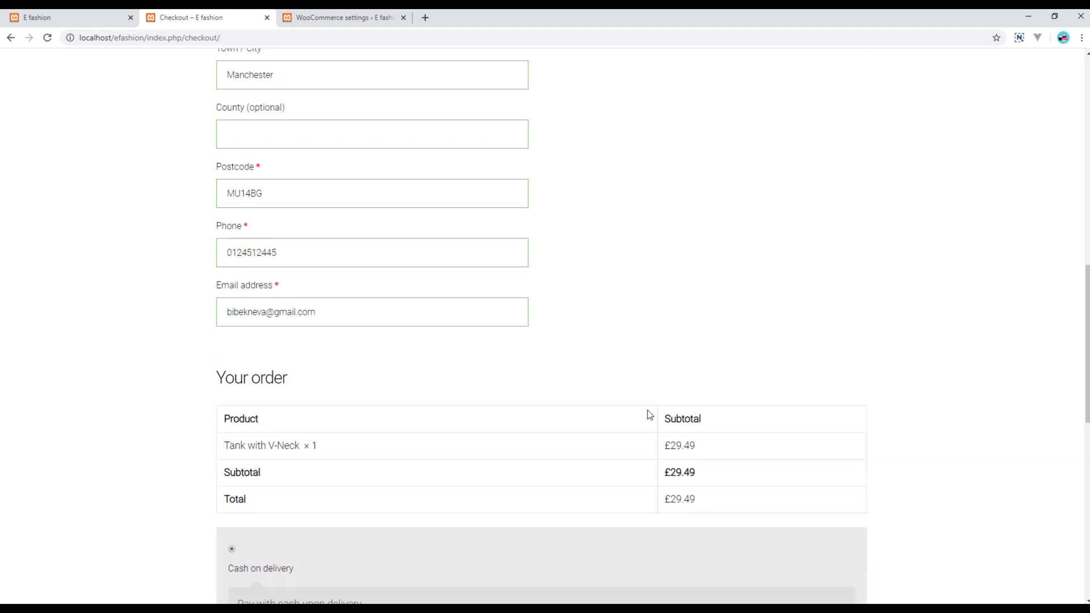
scroll(737, 474, "down", 5)
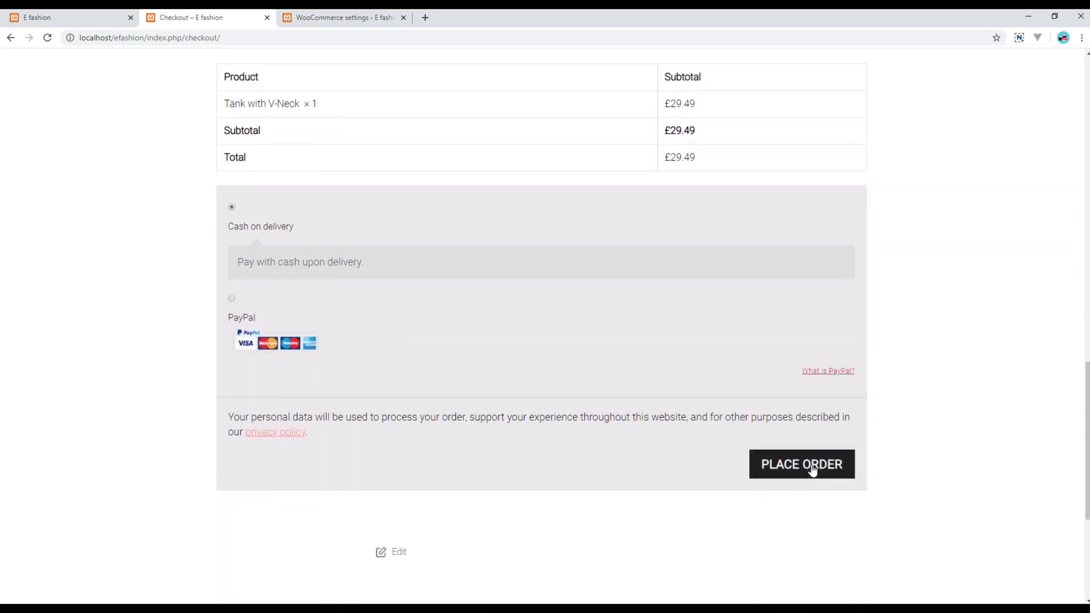
left_click(812, 466)
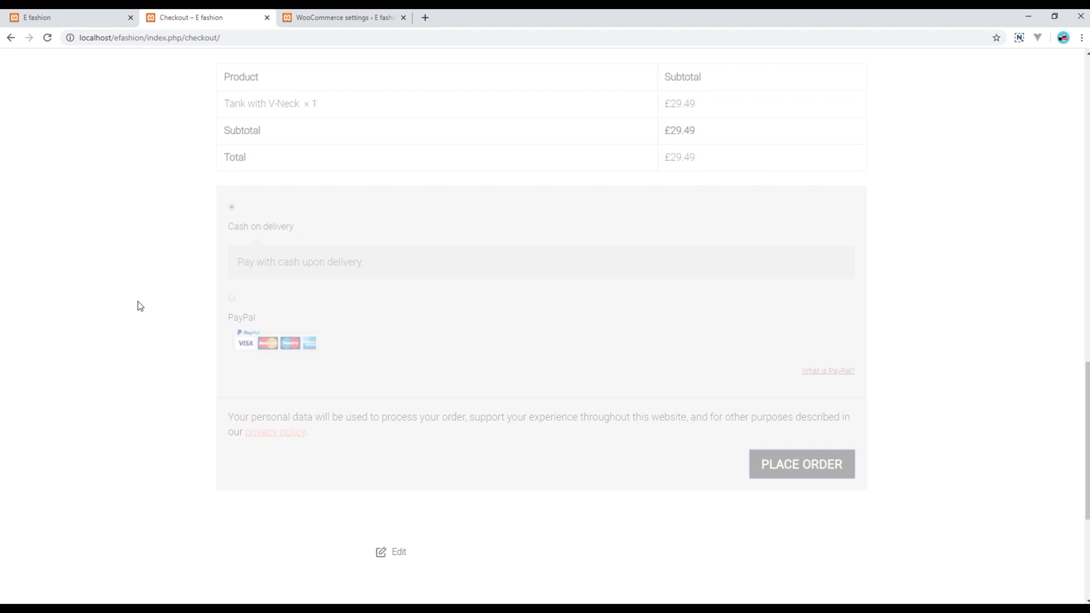
Review the Order received details for the £29.49 Tank with V-Neck order
scroll(141, 307, "up", 2)
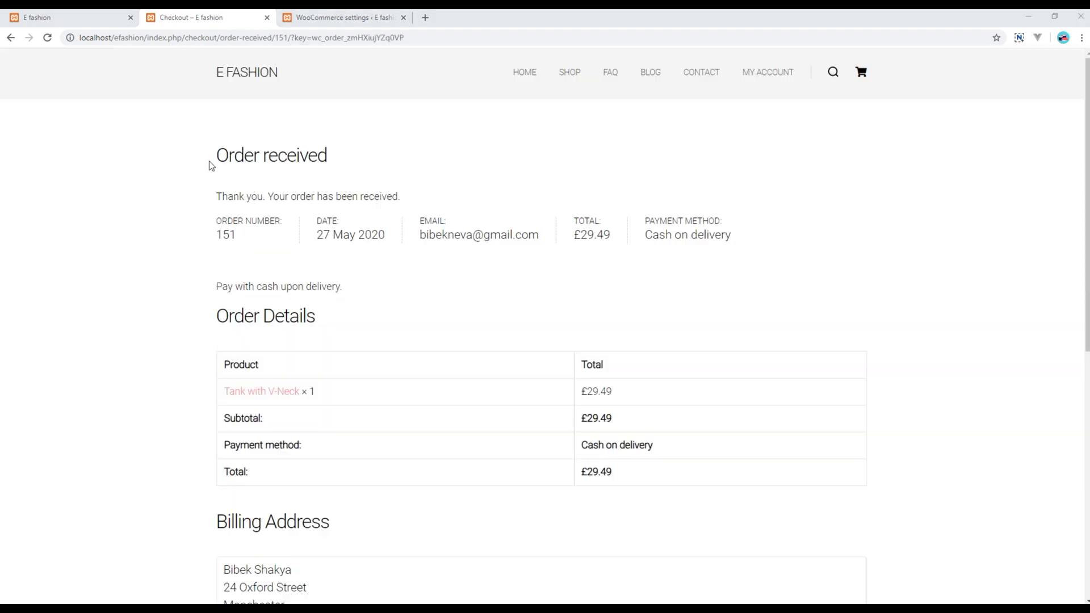
scroll(177, 281, "down", 3)
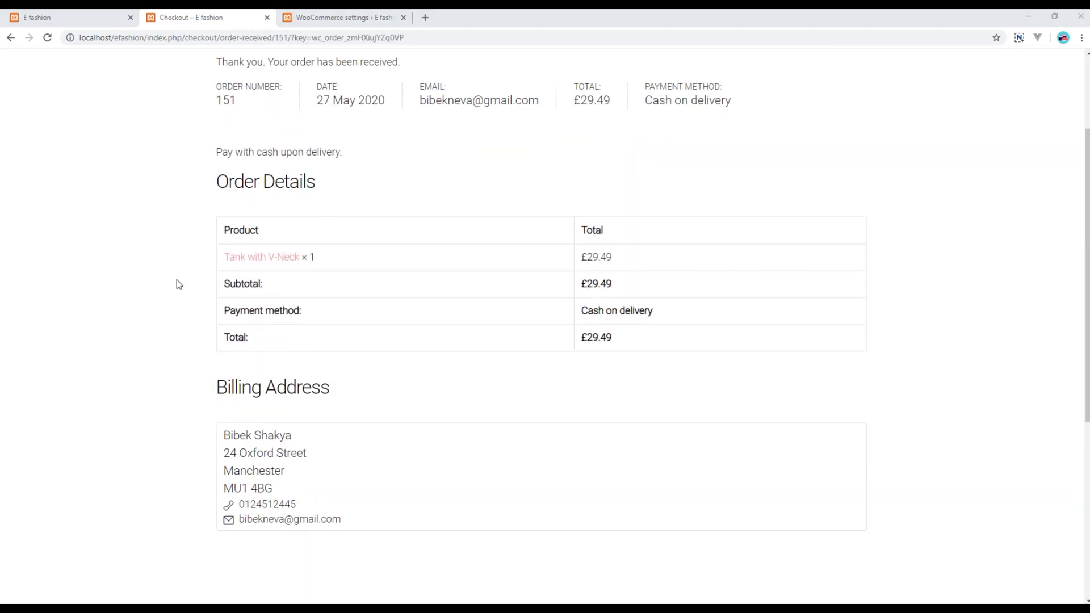
scroll(178, 275, "up", 3)
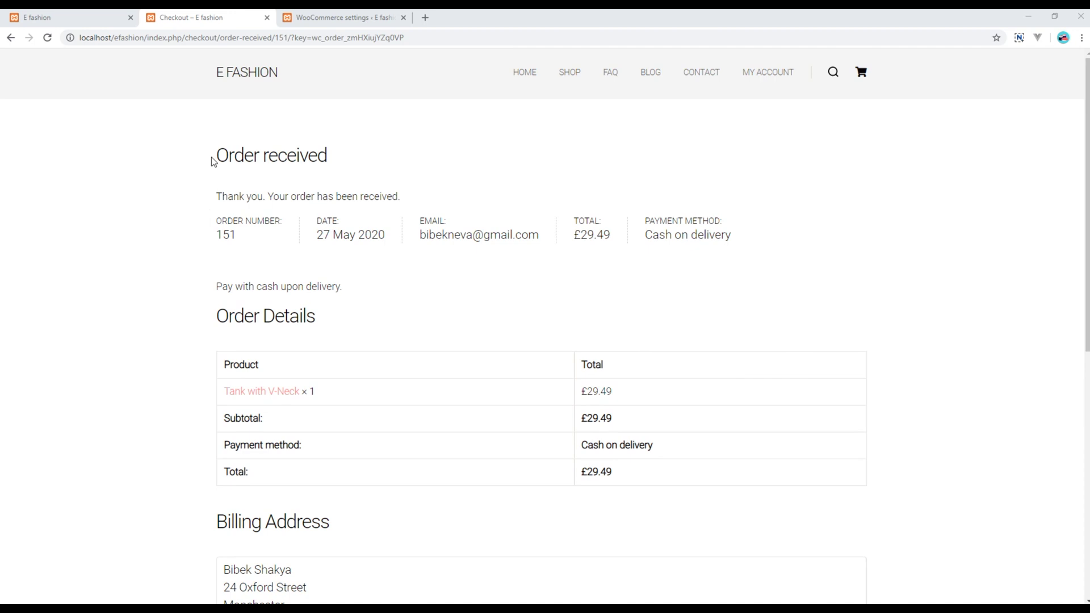
left_click_drag(211, 164, 625, 609)
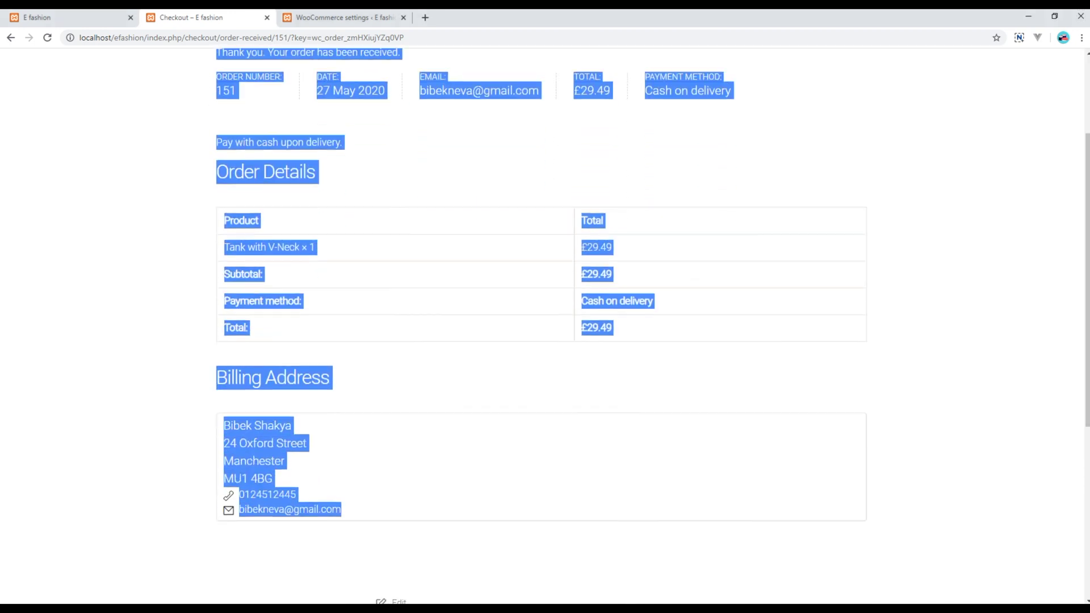
left_click(139, 417)
scroll(139, 414, "up", 4)
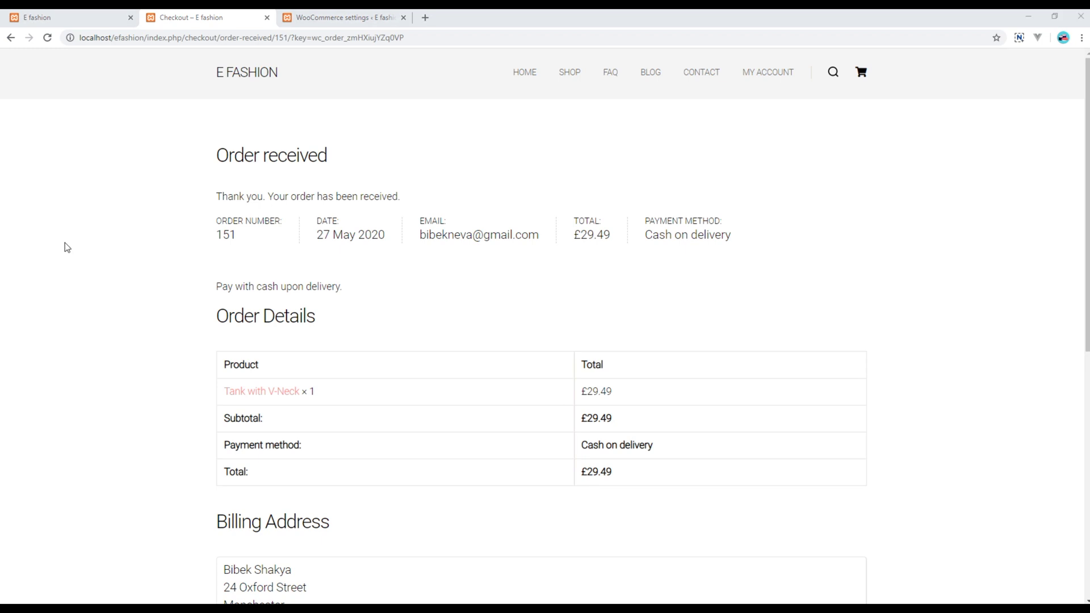
Open order #151 from the WooCommerce Orders list in the admin
left_click(334, 21)
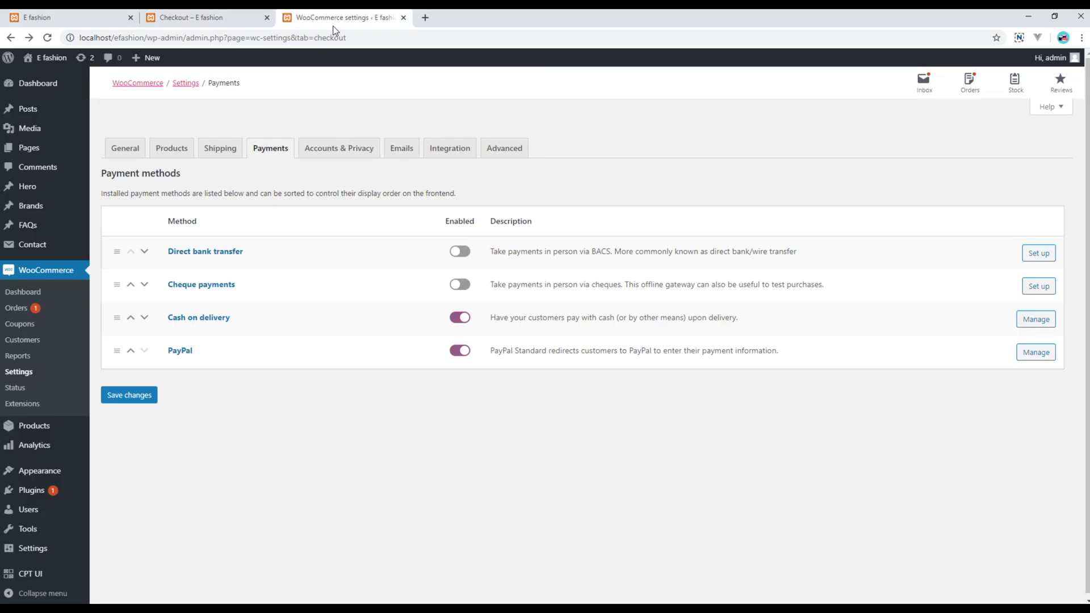
left_click(17, 309)
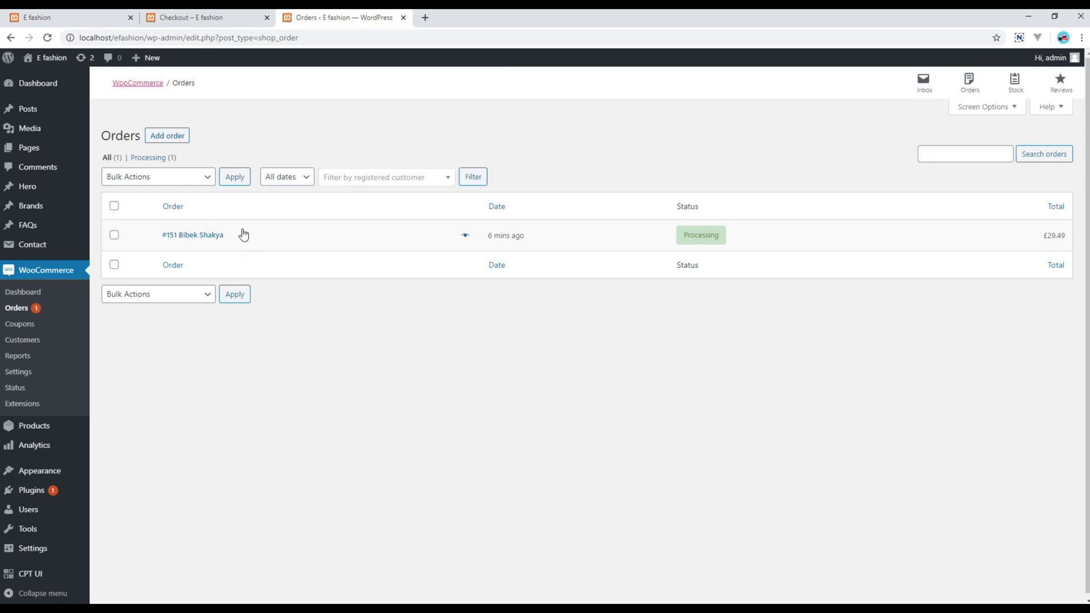
left_click(212, 236)
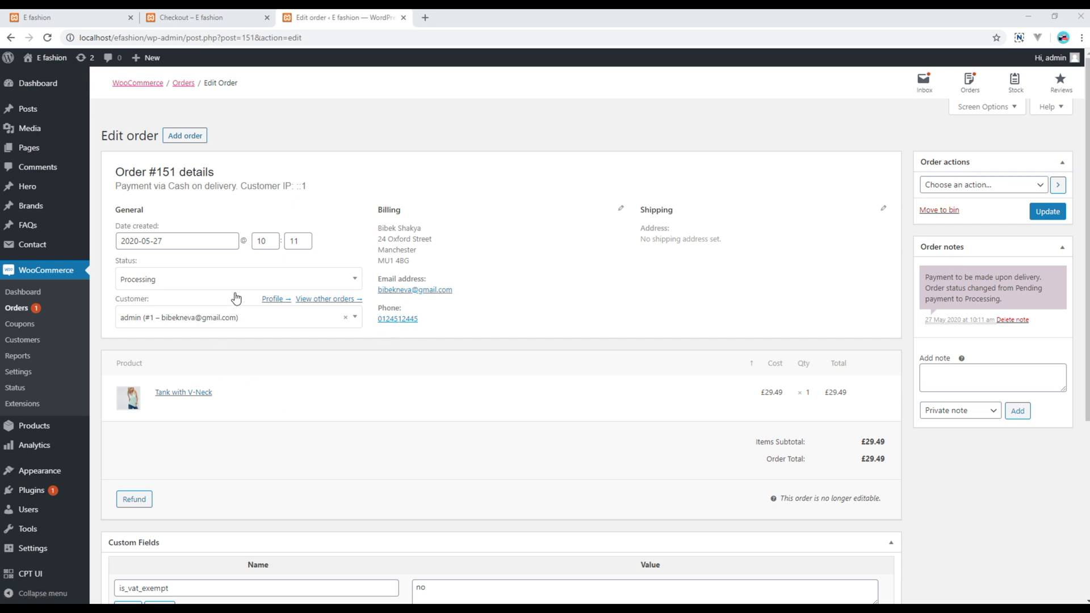
left_click(252, 282)
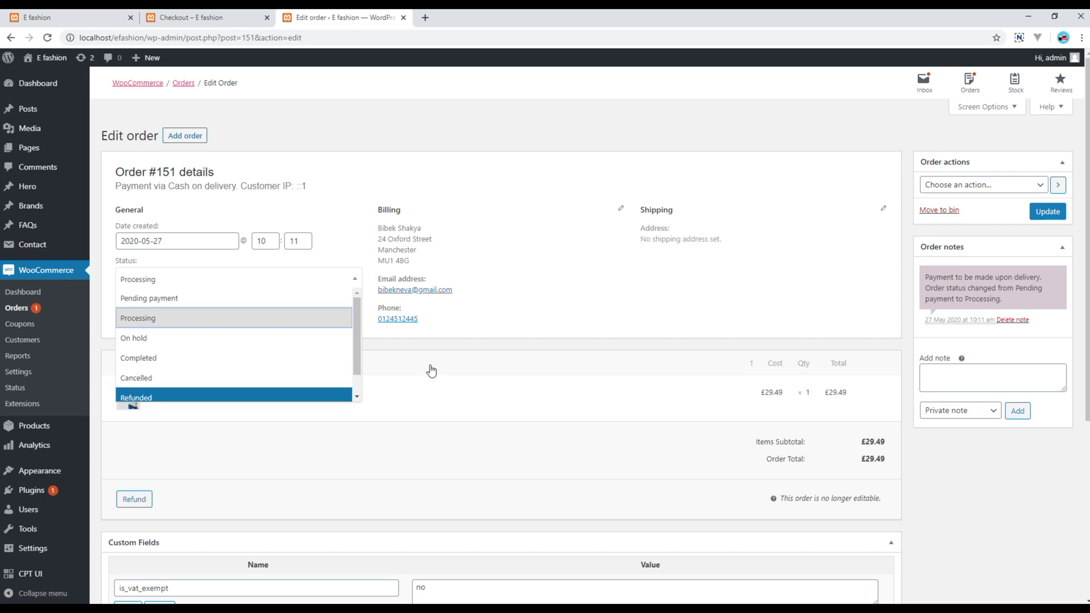
left_click(451, 349)
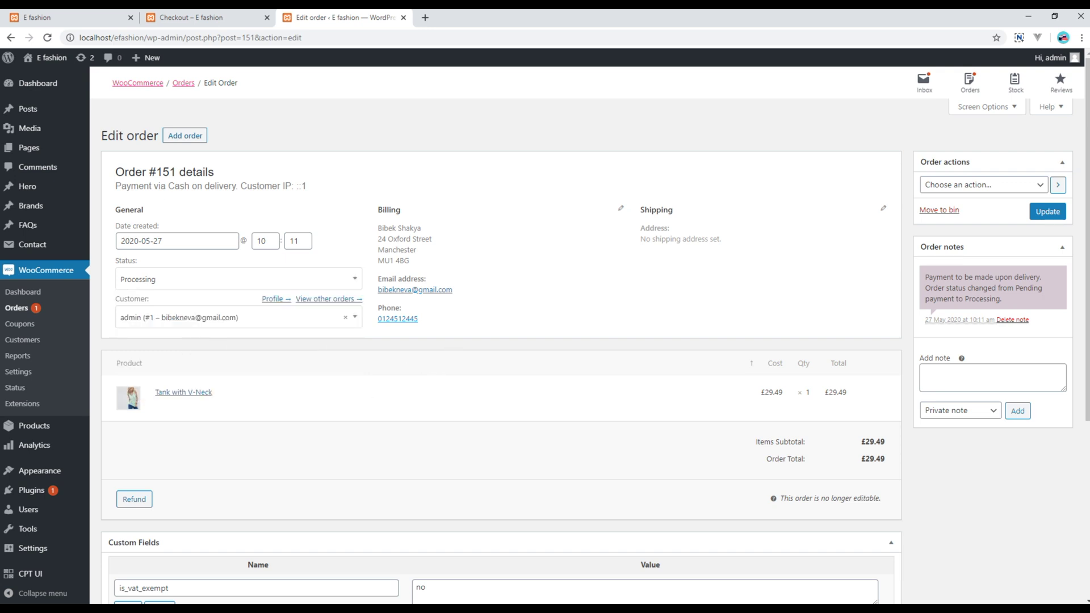